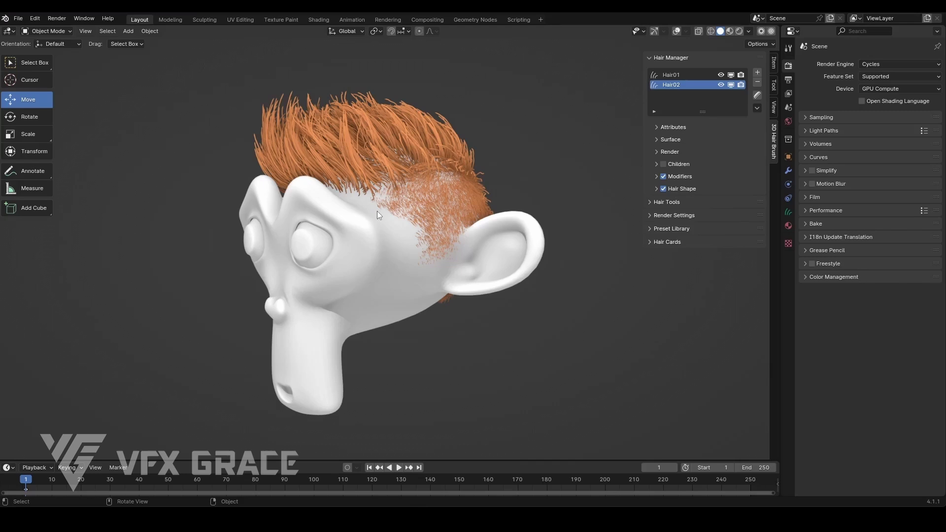
- Enable the shape curve for Hair02 and bend it with two inner points, one at about 0.654, 0.5
left_click(703, 188)
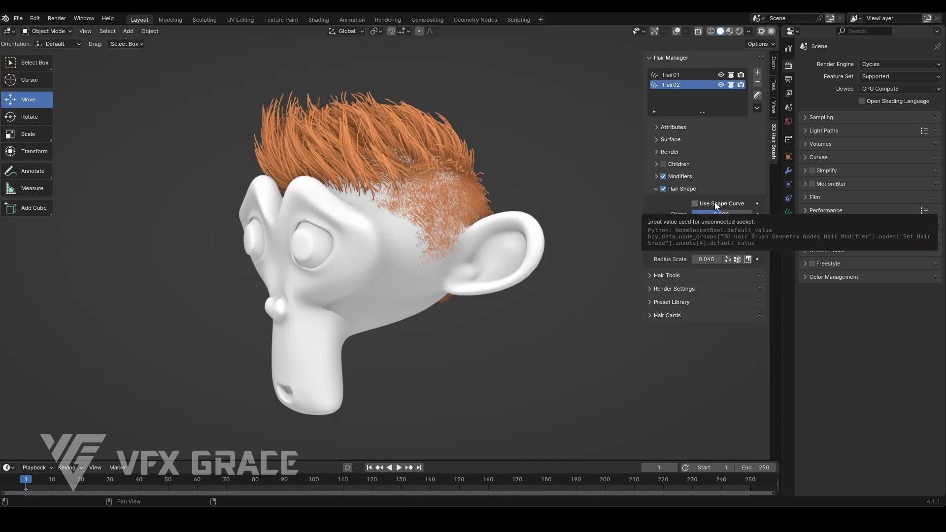
left_click(714, 204)
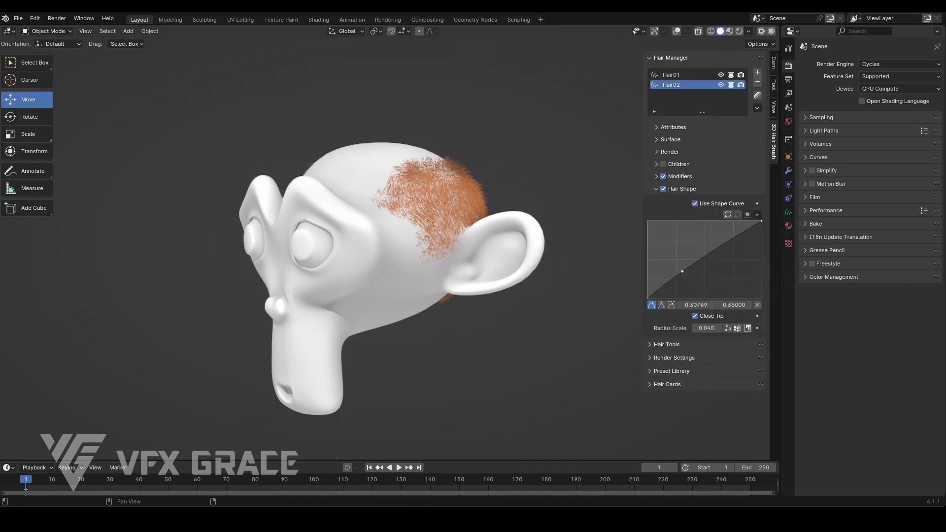
left_click_drag(670, 281, 722, 259)
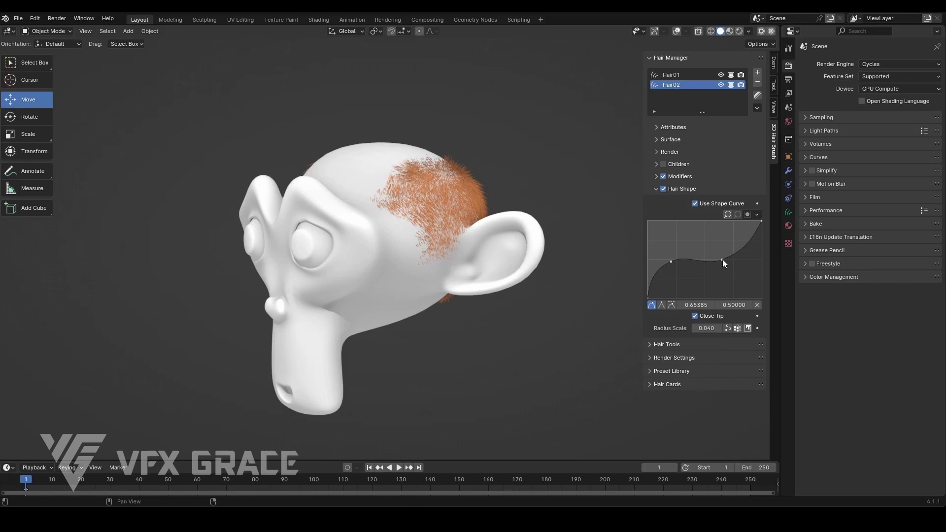
- Change the render engine to CyclesHair and display the viewport in Material Preview shading
left_click(880, 65)
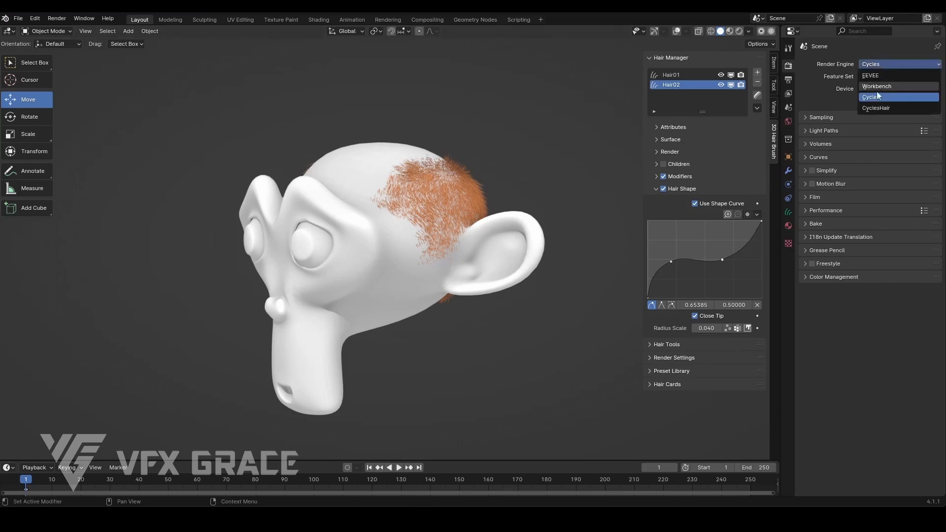
left_click(876, 109)
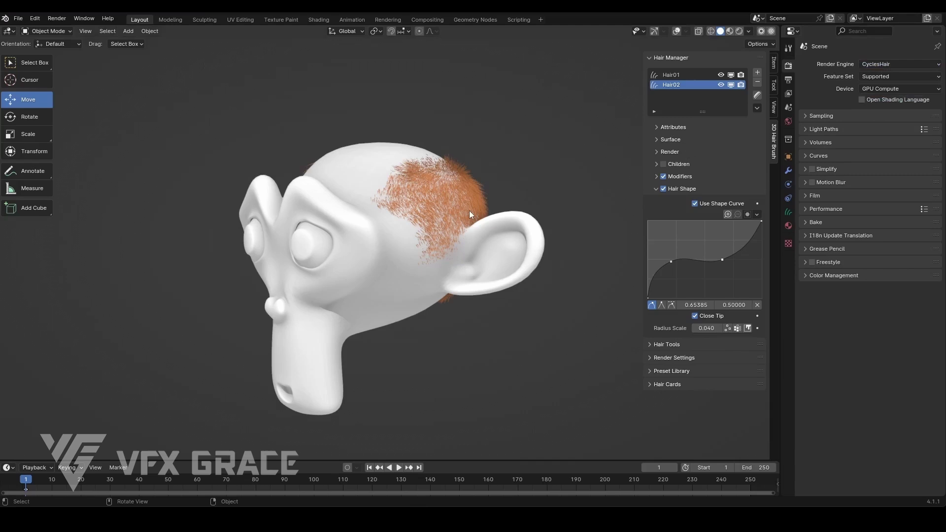
key("z")
left_click(471, 258)
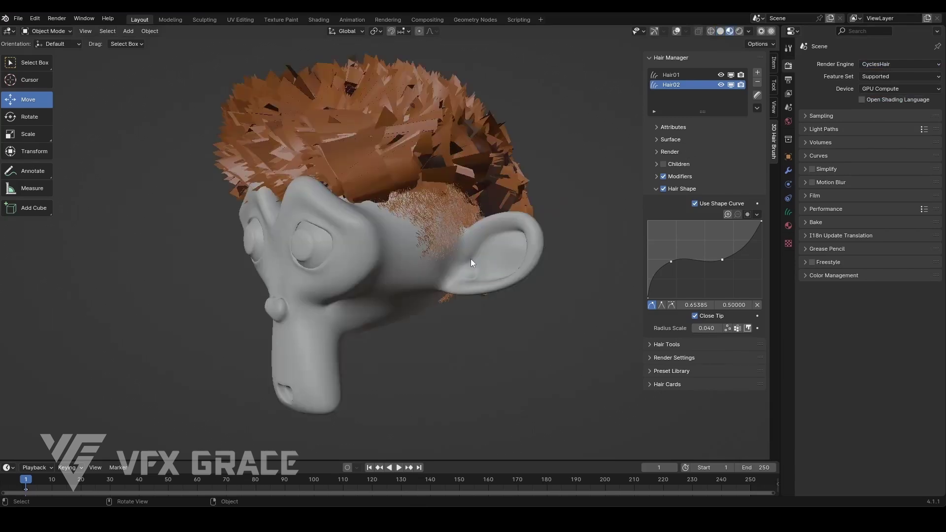
- Flatten Hair02's shape curve to near zero, with its end point at 0.01875, and set the Radius Scale to 0.020
left_click_drag(671, 261, 674, 279)
left_click_drag(722, 260, 730, 274)
left_click_drag(760, 220, 729, 291)
left_click_drag(674, 279, 762, 297)
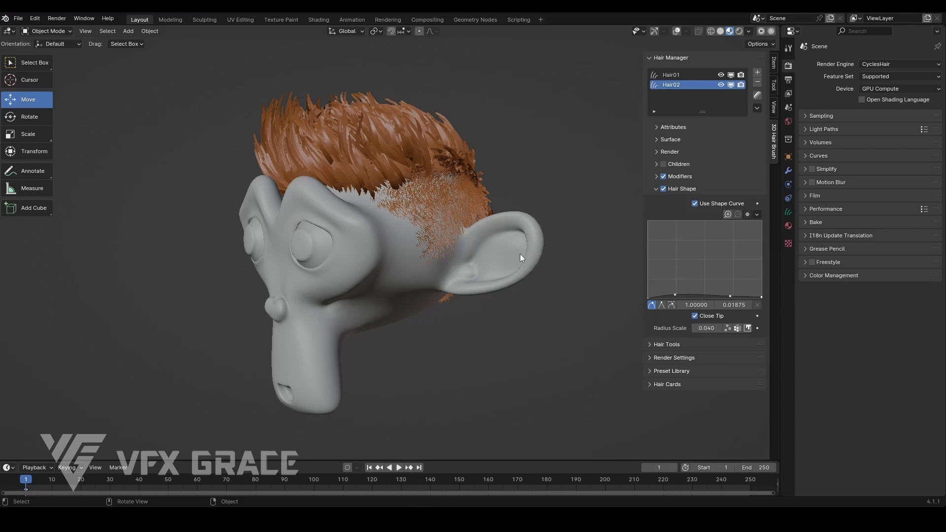
mouse_move(707, 328)
left_mouse_down()
mouse_move(729, 328)
mouse_move(694, 328)
left_mouse_up()
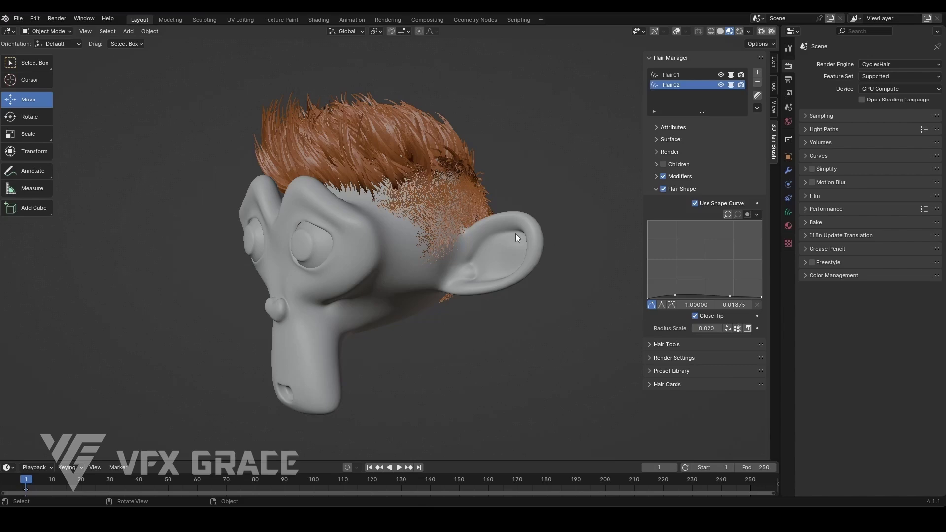
- Turn on randomization for Hair02's Radius Scale and set its Seed to 54
middle_click_drag(512, 230, 417, 140)
scroll(439, 117, "up", 3)
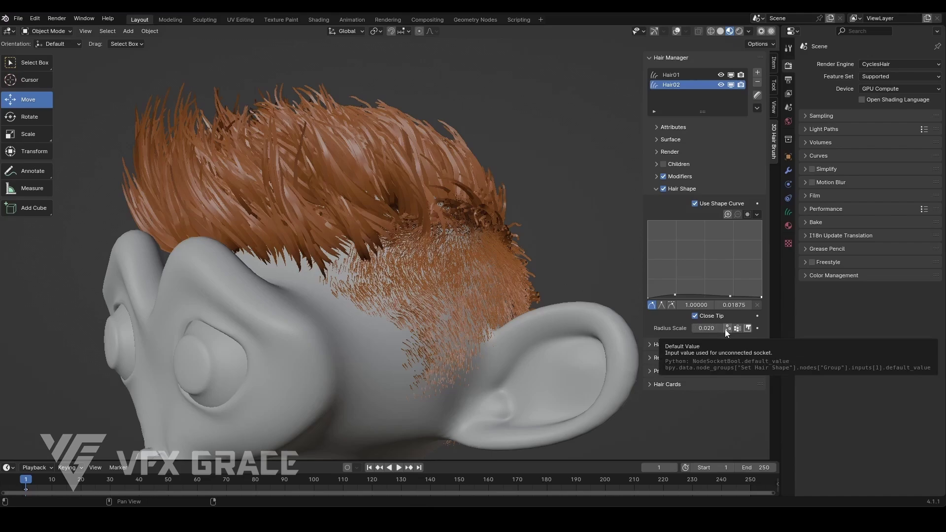
left_click(724, 329)
scroll(326, 202, "up", 5)
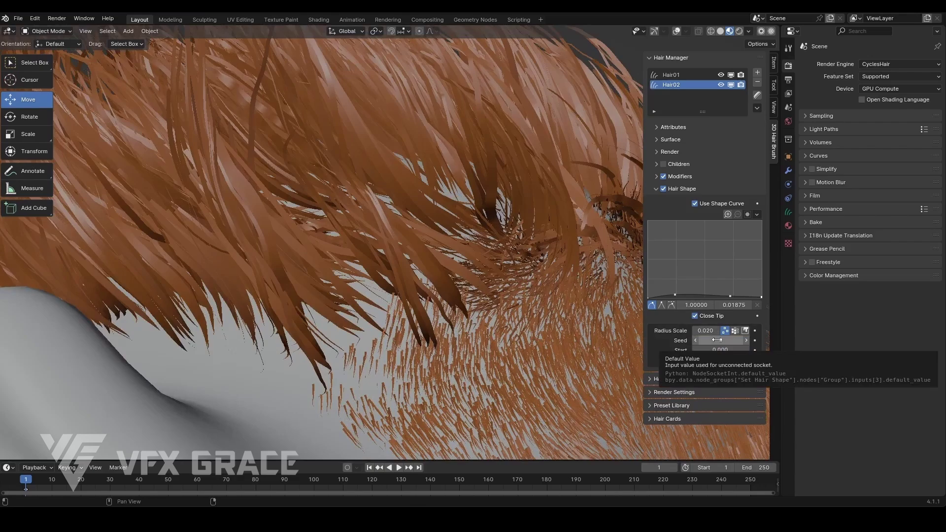
mouse_move(717, 340)
left_mouse_down()
mouse_move(748, 339)
mouse_move(717, 340)
left_mouse_up()
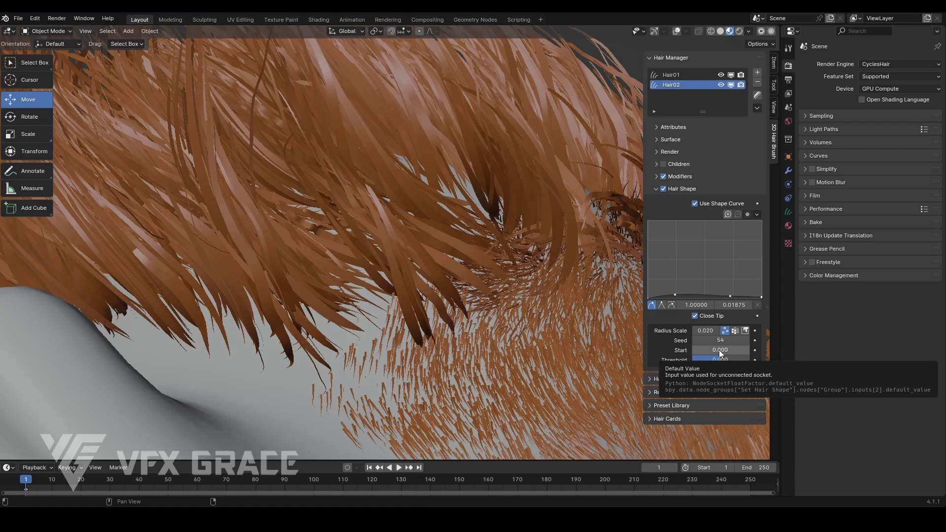
- Try the radius randomization's Start value at 1.000 and return it to 0.000
left_click_drag(719, 350, 719, 350)
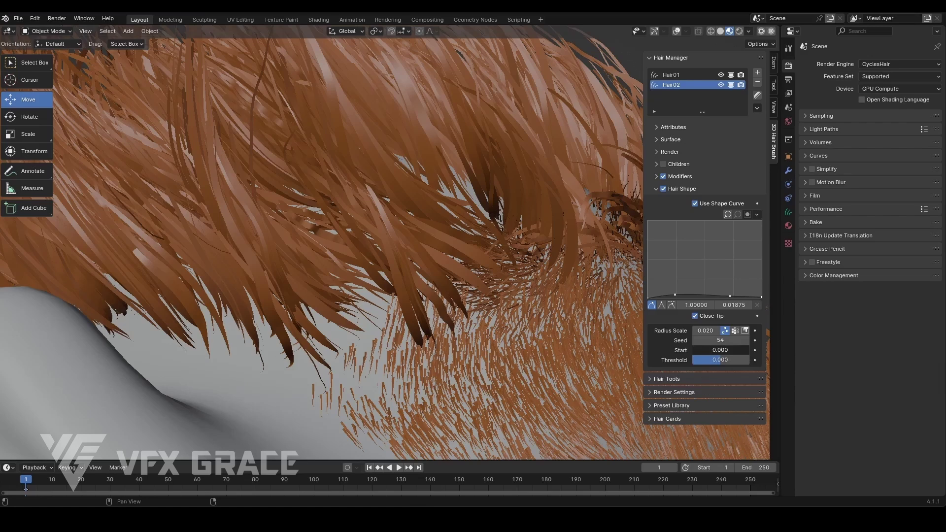
left_click_drag(720, 350, 749, 349)
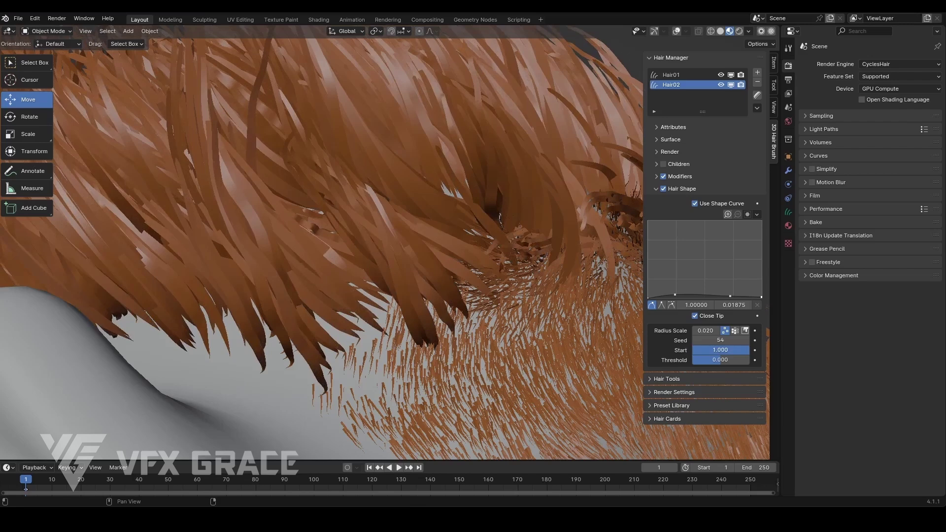
left_click_drag(749, 349, 691, 350)
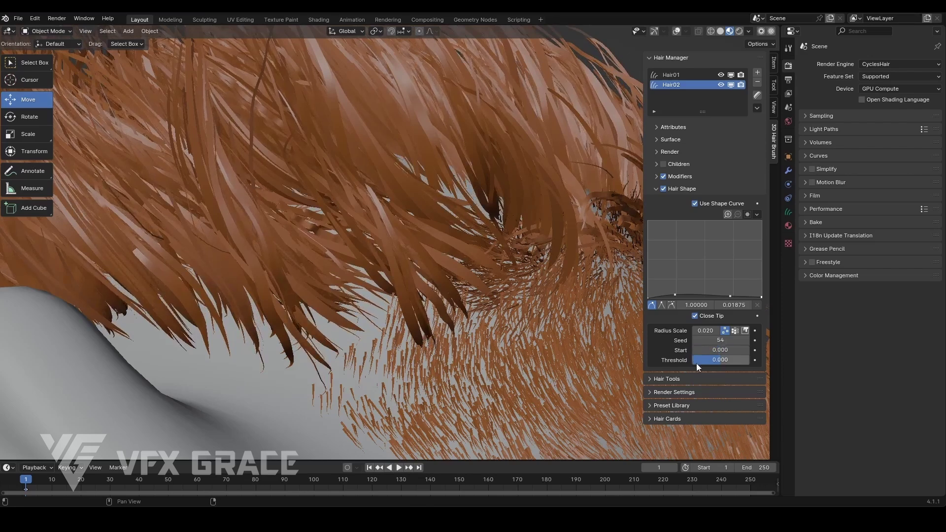
- Try a radius randomization Threshold of -1 and raise it to 0.017
left_click(711, 360)
type("-1")
key("Return")
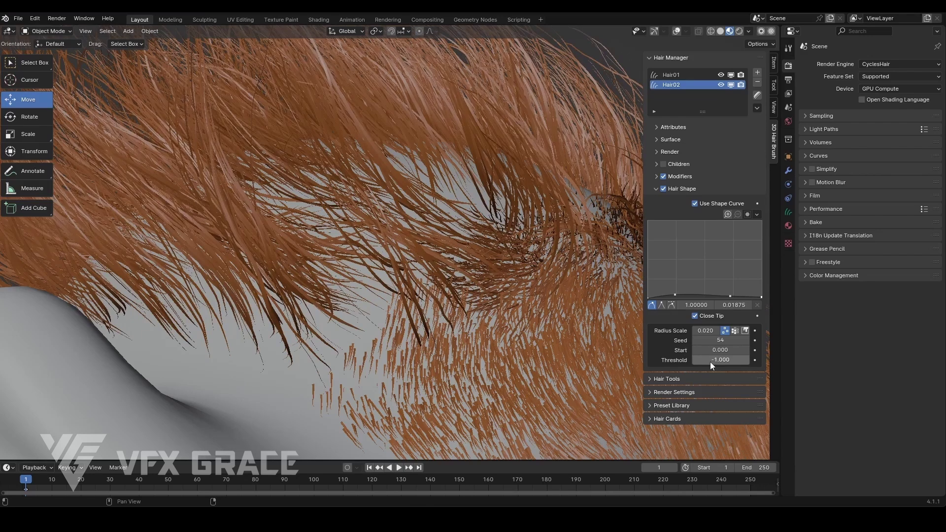
left_click_drag(711, 361, 739, 362)
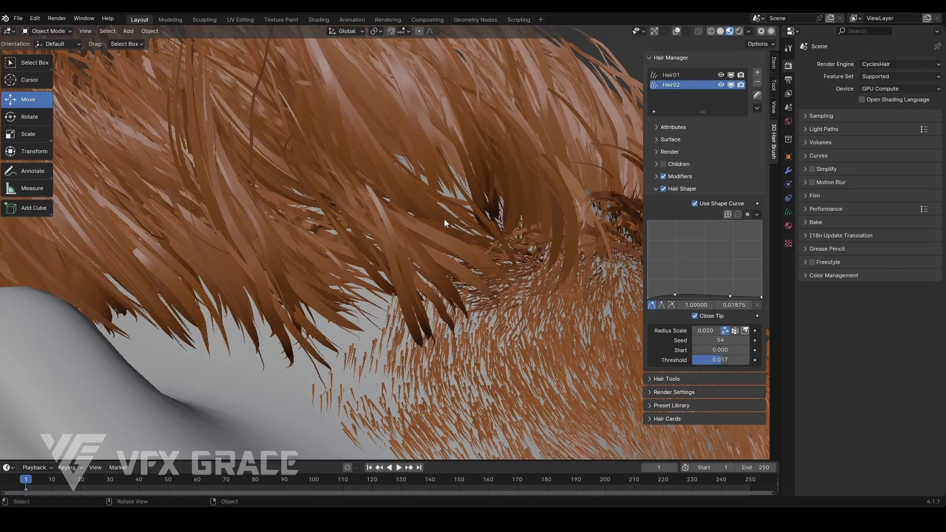
- Select the monkey head mesh, switch it to Weight Paint mode and show its vertex groups
scroll(401, 191, "down", 8)
scroll(400, 191, "up", 2)
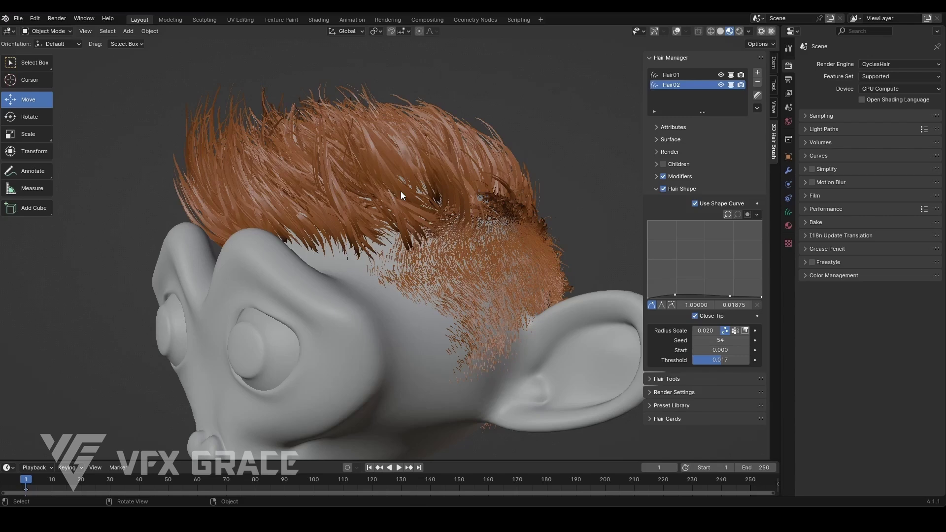
middle_click_drag(401, 192, 473, 254)
left_click(459, 253)
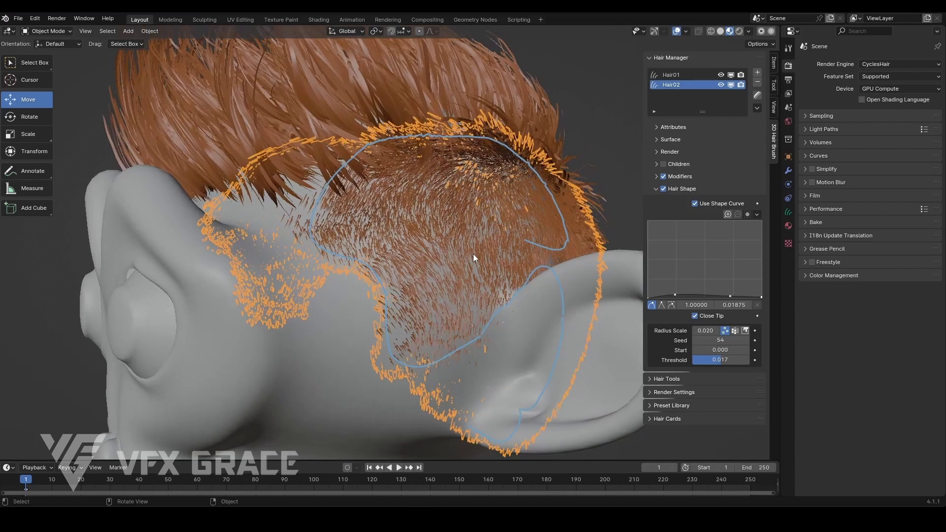
left_click(320, 303)
key("ctrl+Tab")
left_click(426, 233)
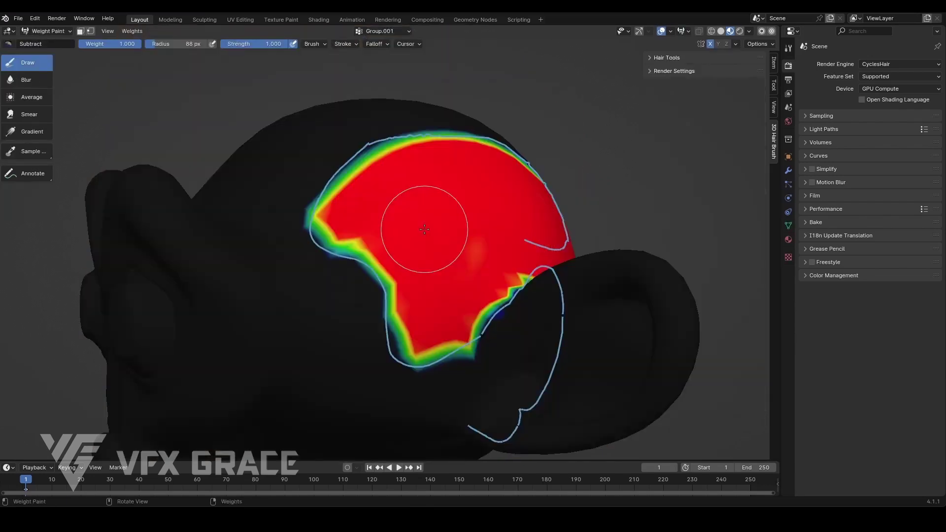
middle_click_drag(433, 217, 404, 222)
scroll(434, 217, "up", 3)
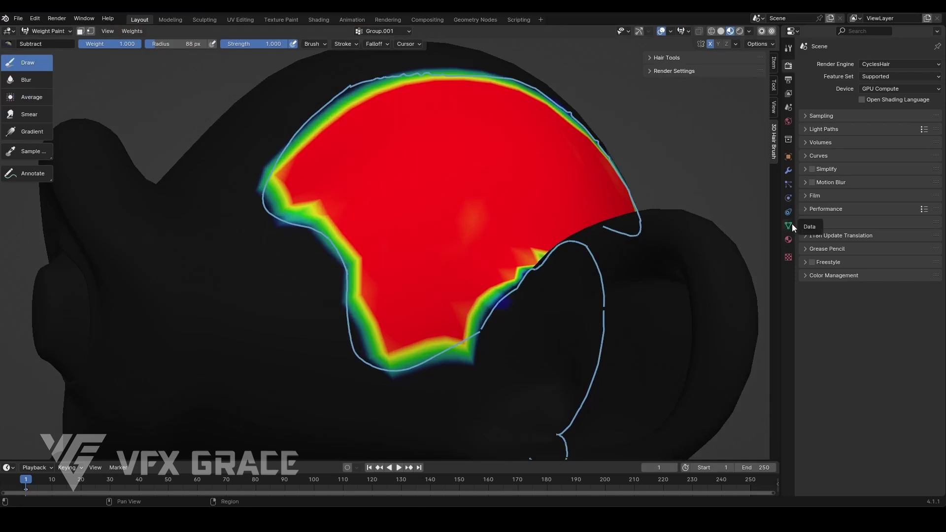
left_click(790, 224)
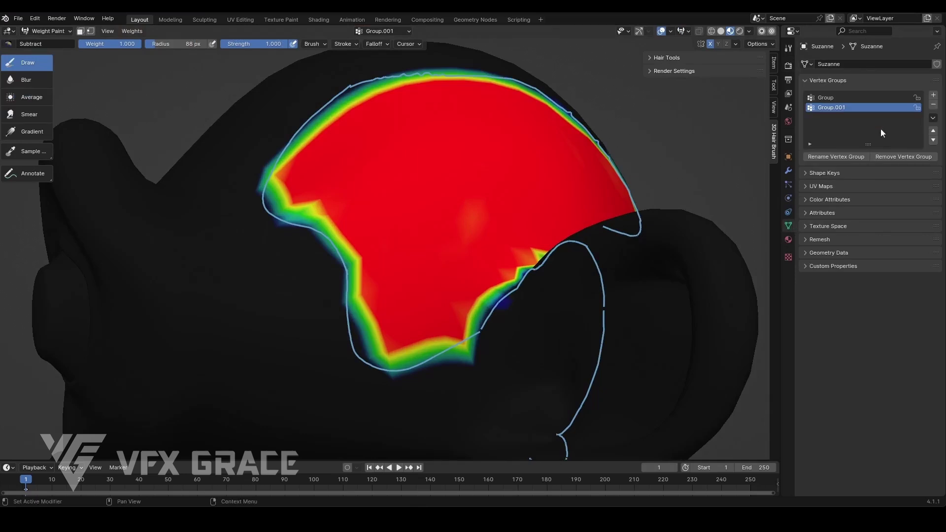
- Blur the front and lower edges of the Group.001 weights and smooth the whole group twice
left_click(26, 79)
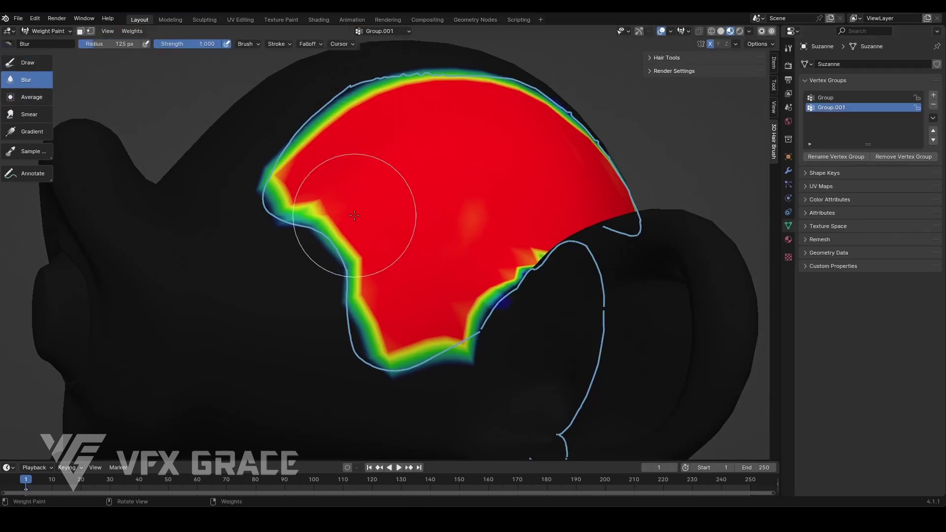
mouse_move(354, 215)
left_mouse_down()
mouse_move(277, 186)
mouse_move(348, 266)
mouse_move(321, 205)
mouse_move(330, 276)
mouse_move(384, 354)
mouse_move(288, 217)
mouse_move(422, 341)
mouse_move(484, 314)
mouse_move(511, 278)
mouse_move(340, 319)
mouse_move(464, 355)
mouse_move(274, 190)
left_mouse_up()
left_click(131, 31)
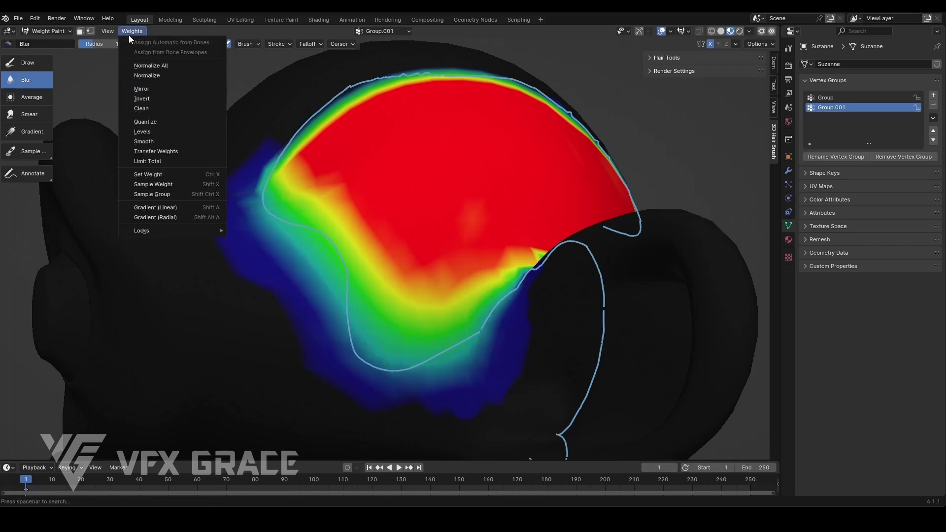
left_click(178, 140)
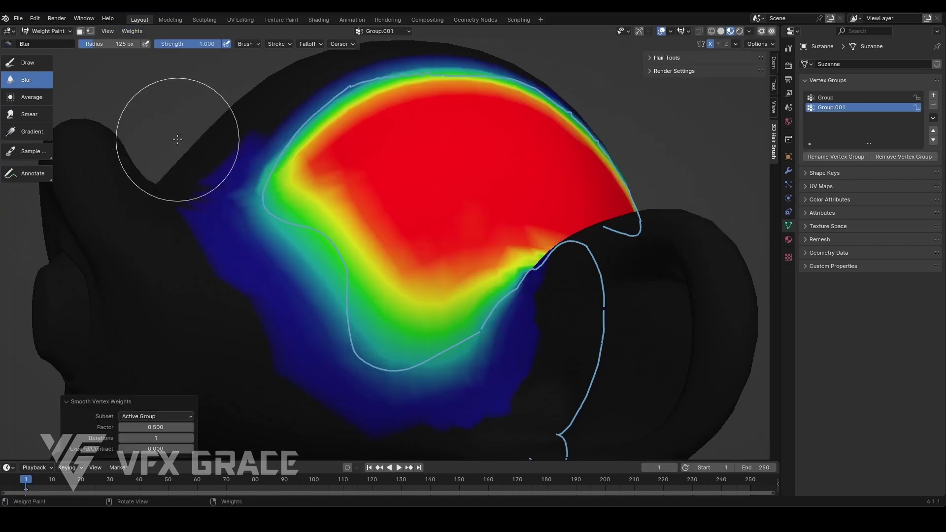
left_click(133, 31)
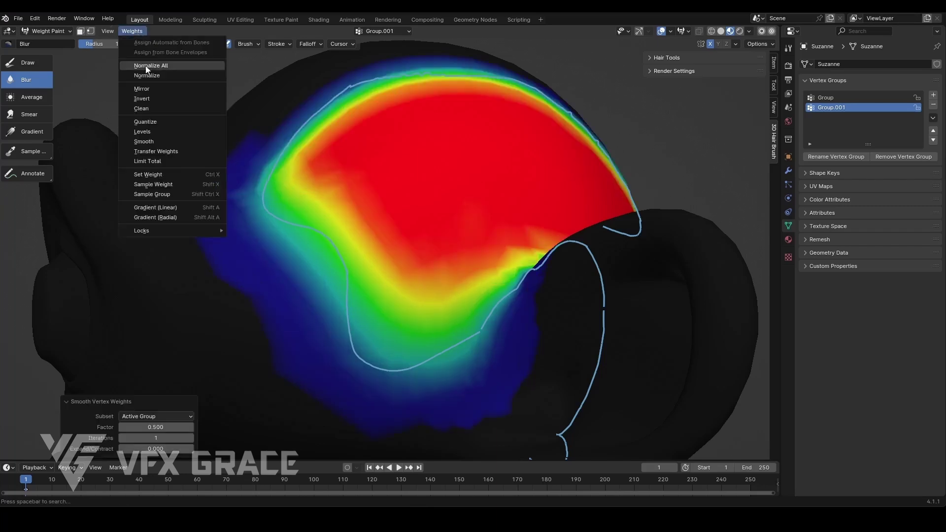
left_click(167, 141)
- Return to Object Mode and assign vertex group Group.001 to the Radius Scale of Hair01
left_click(46, 31)
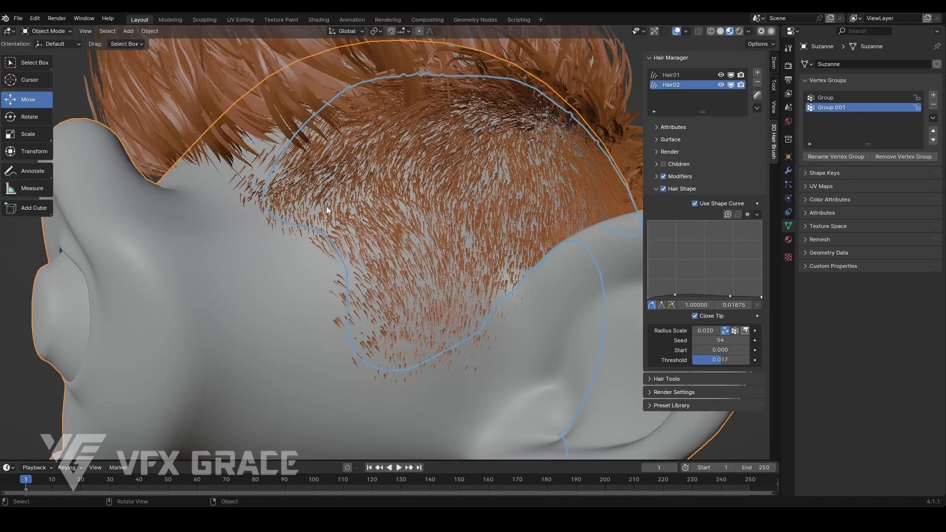
scroll(326, 206, "down", 3)
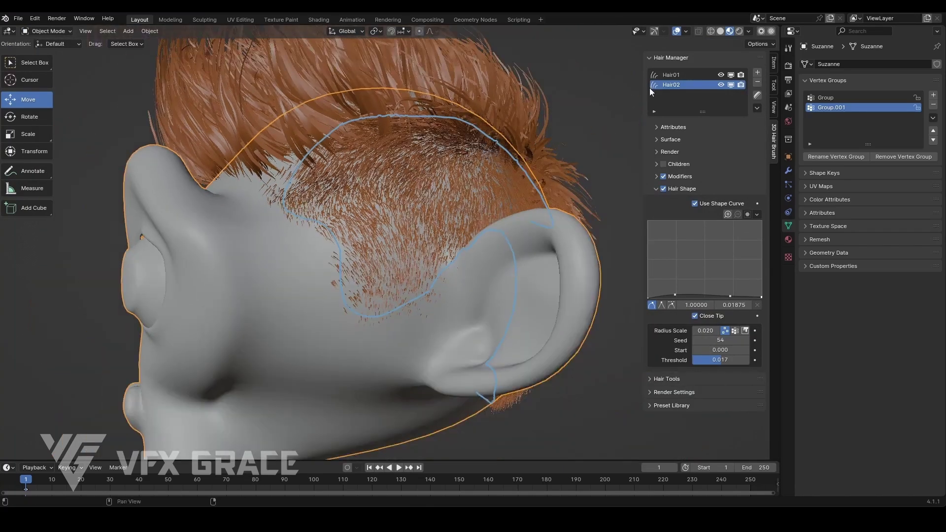
left_click(678, 75)
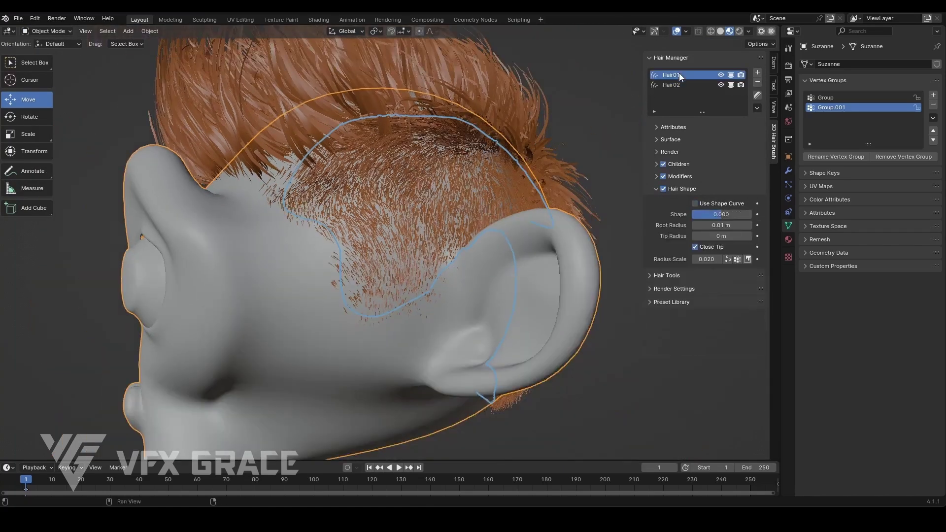
left_click(738, 260)
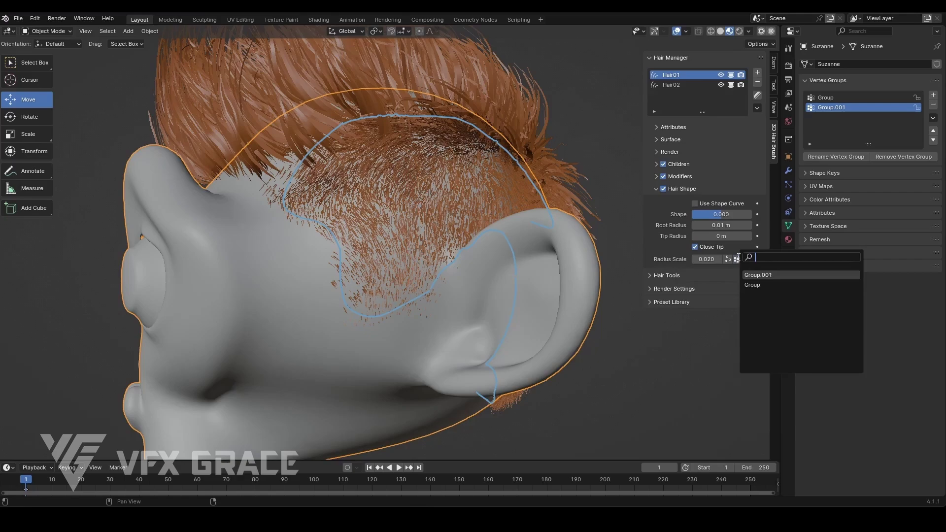
left_click(745, 275)
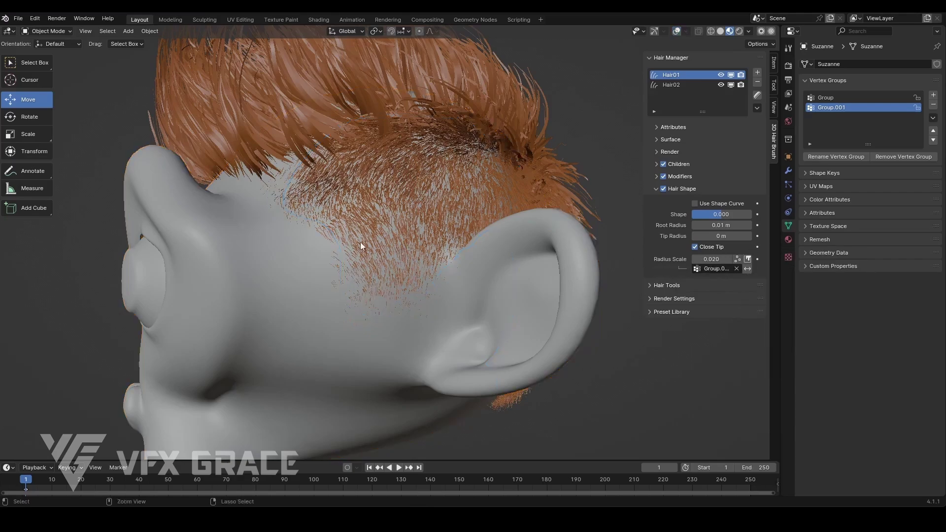
middle_click_drag(360, 241, 386, 201, "ctrl")
scroll(378, 214, "up", 3)
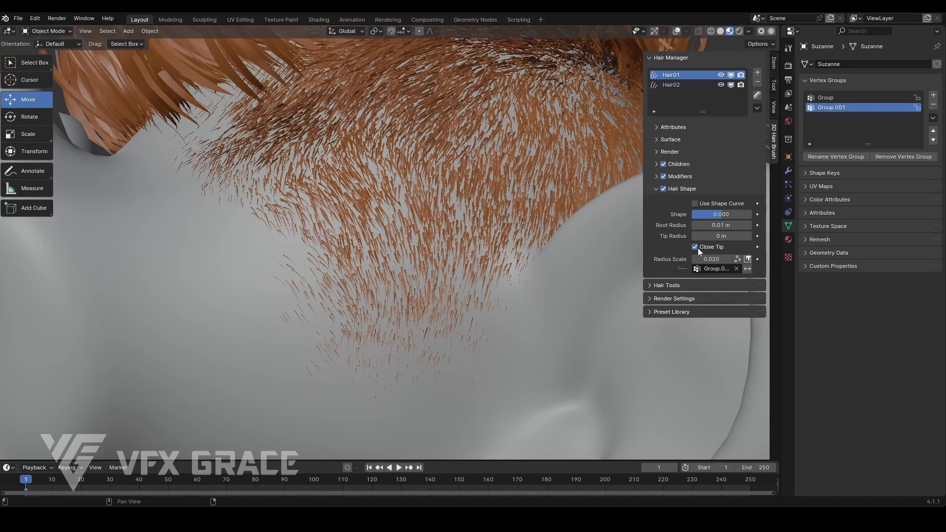
- Remove the vertex group from Hair01's Radius Scale and reassign Group.001 to compare the hair thickness
left_click(737, 268)
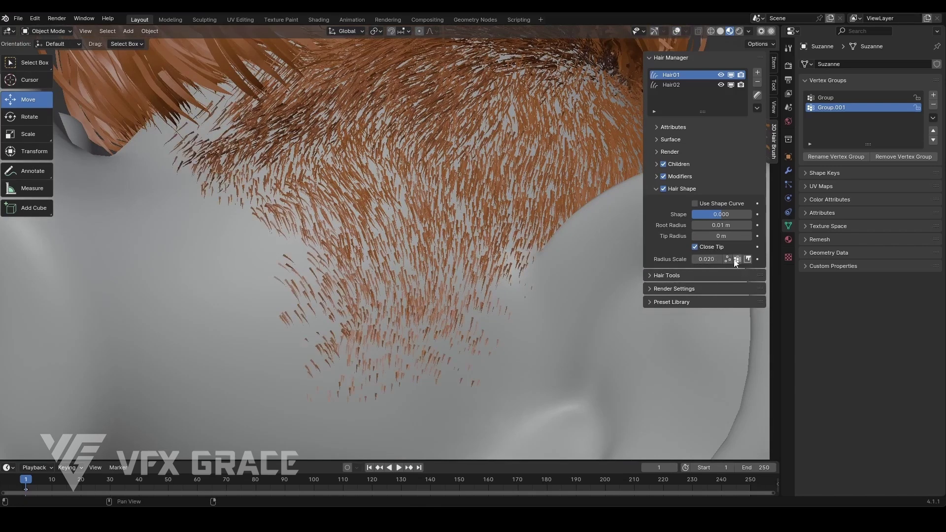
left_click(736, 260)
left_click(749, 274)
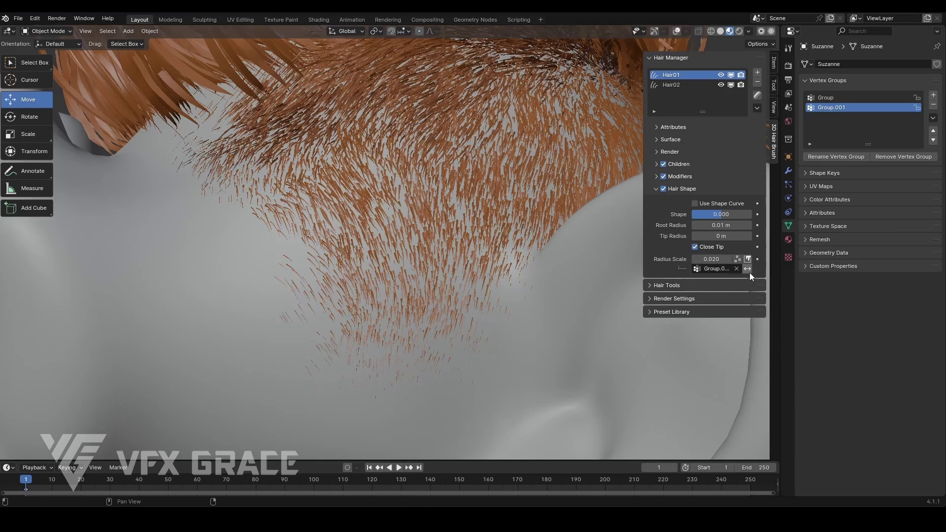
scroll(349, 226, "down", 8)
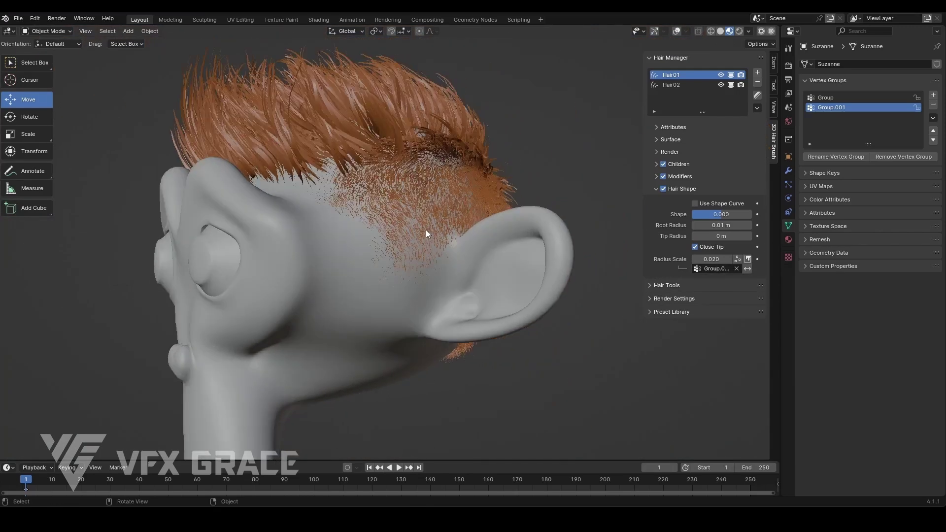